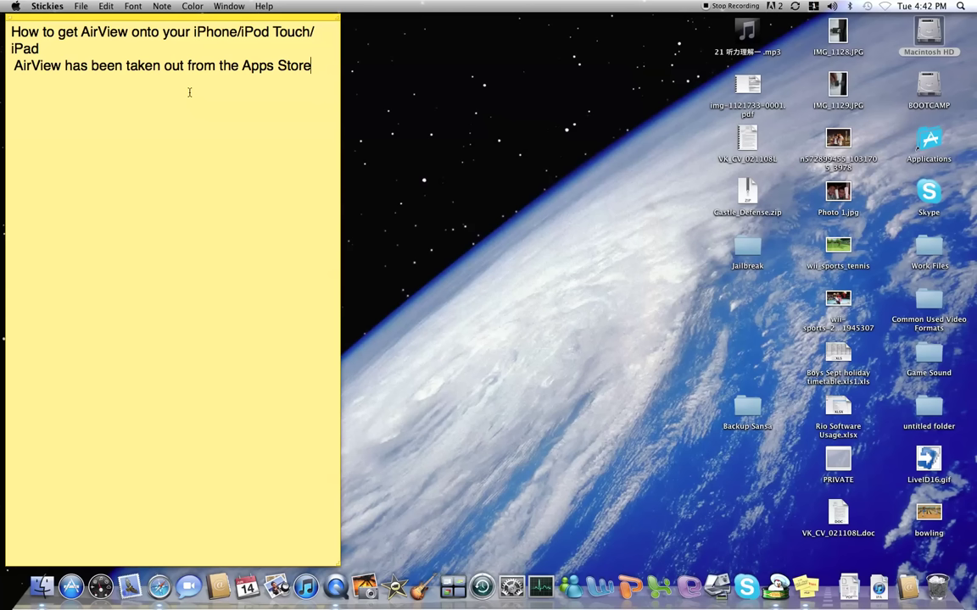
# Step: Add a "Things You Need:" heading to the note, followed by the item "1) Jailbroken Device"
pyautogui.write('Things You Need: 1) ')
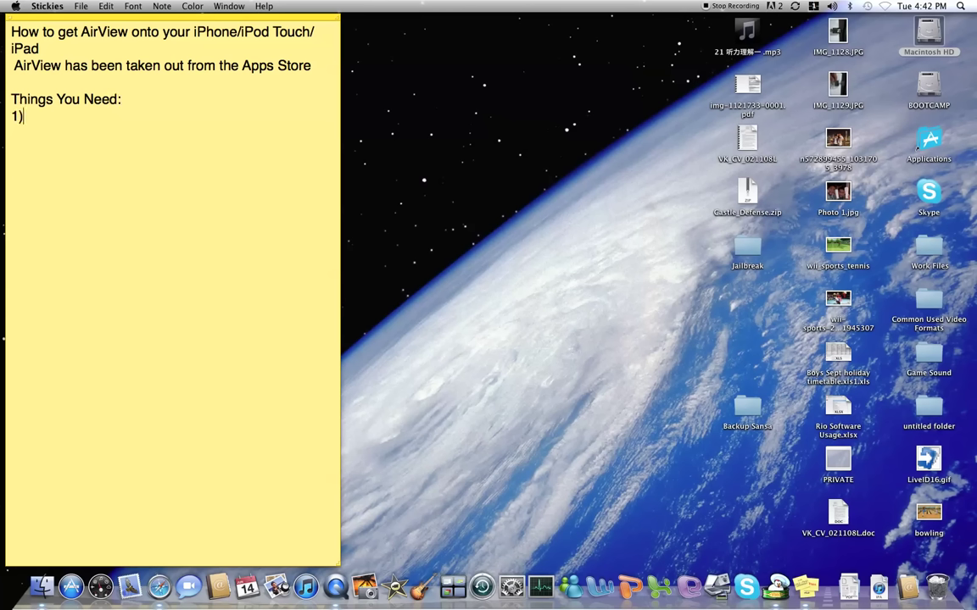
pyautogui.write('Jailbroken Dev')
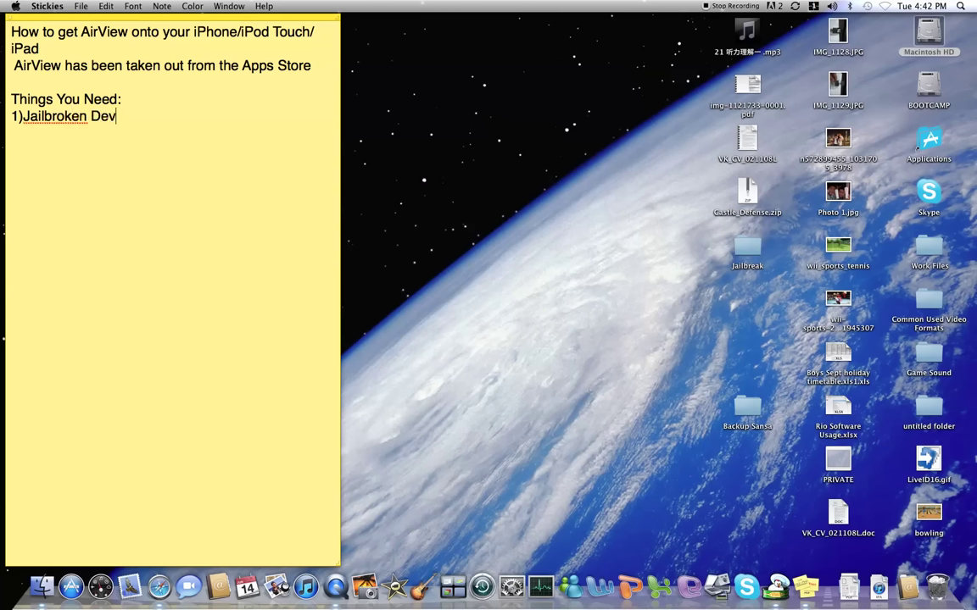
pyautogui.write('ice')
pyautogui.click(23, 116)
pyautogui.click(157, 131)
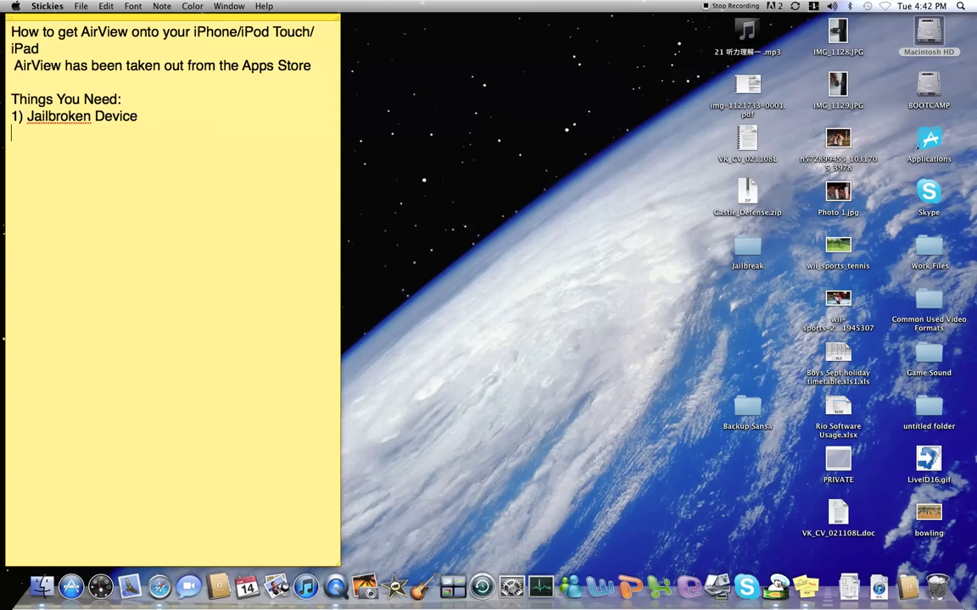
# Step: Add "2) Apps Sync" as the second item of the note's list
pyautogui.press('Return')
pyautogui.write('@')
pyautogui.write(')A')
pyautogui.write('pps')
pyautogui.press('BackSpace')
pyautogui.press('BackSpace')
pyautogui.press('BackSpace')
pyautogui.press('BackSpace')
pyautogui.press('BackSpace')
pyautogui.press('BackSpace')
pyautogui.write('2) Apps Sync')
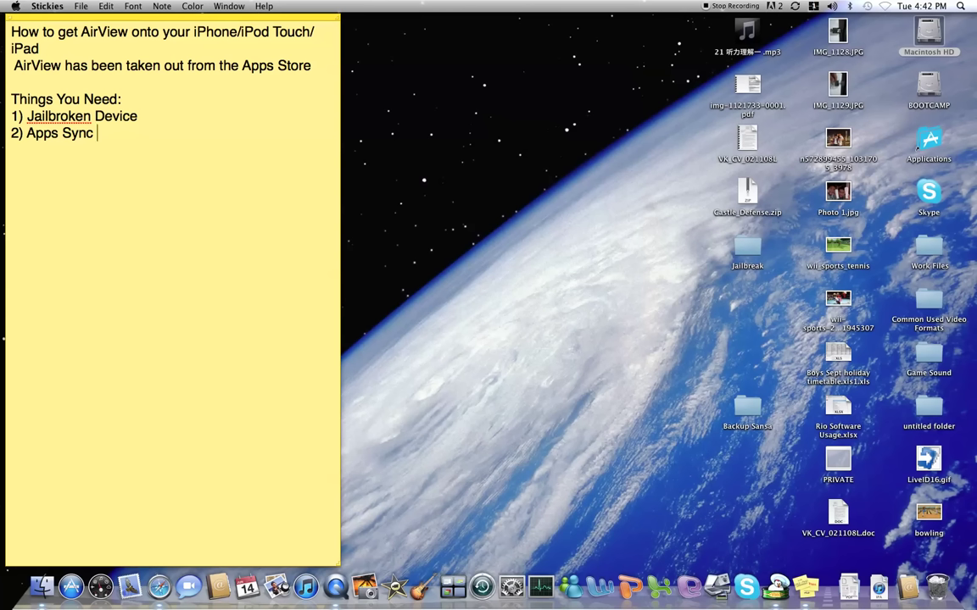
# Step: Add the third list item "3)ipa.file for AirView(links in description)" to the note
pyautogui.press('Return')
pyautogui.write('3)ipa.file for ')
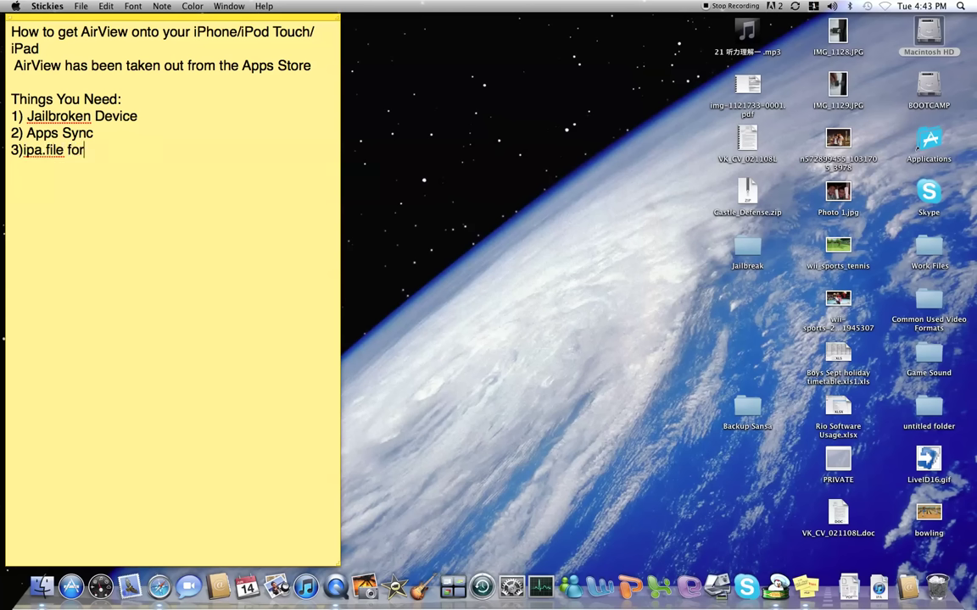
pyautogui.write('AirView(links ')
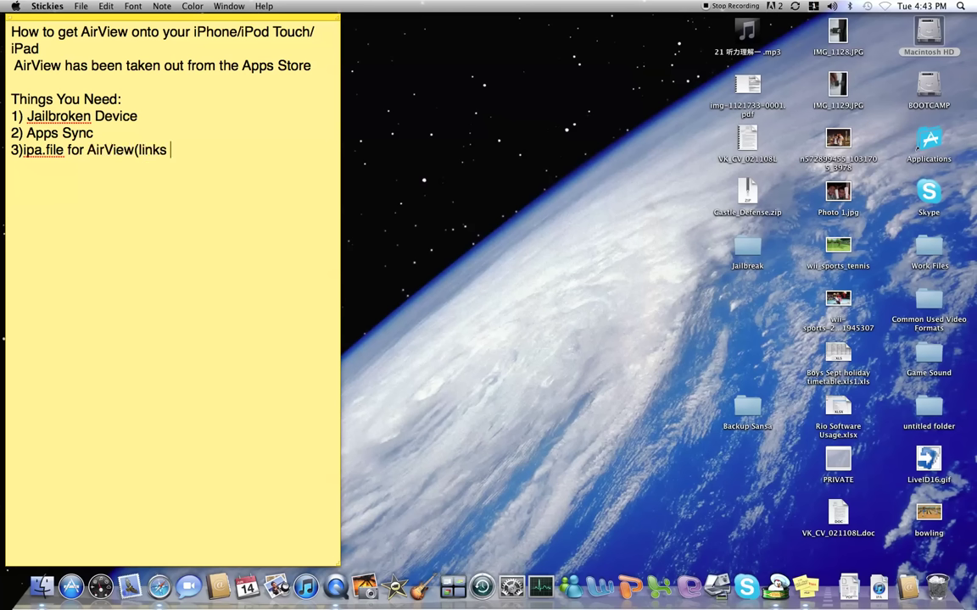
pyautogui.write('in descriptio')
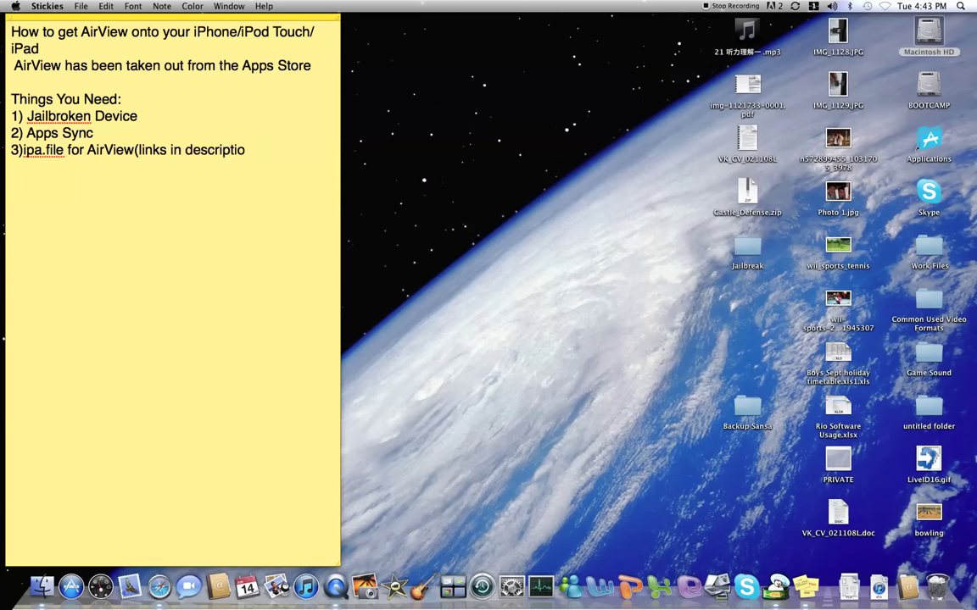
pyautogui.write('n)')
pyautogui.press('Return')
pyautogui.write('4)')
pyautogui.press('BackSpace')
# Step: Look for AirView-v0.9.1-(null).ipa in the downloads, bring up iTunes, and switch to Chicken of the VNC
pyautogui.click(779, 585)
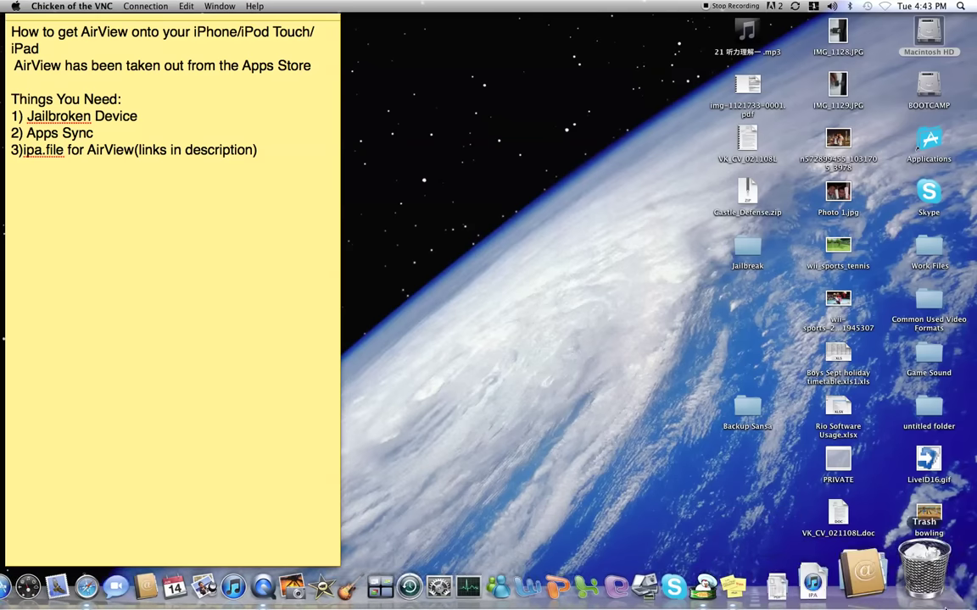
pyautogui.click(877, 583)
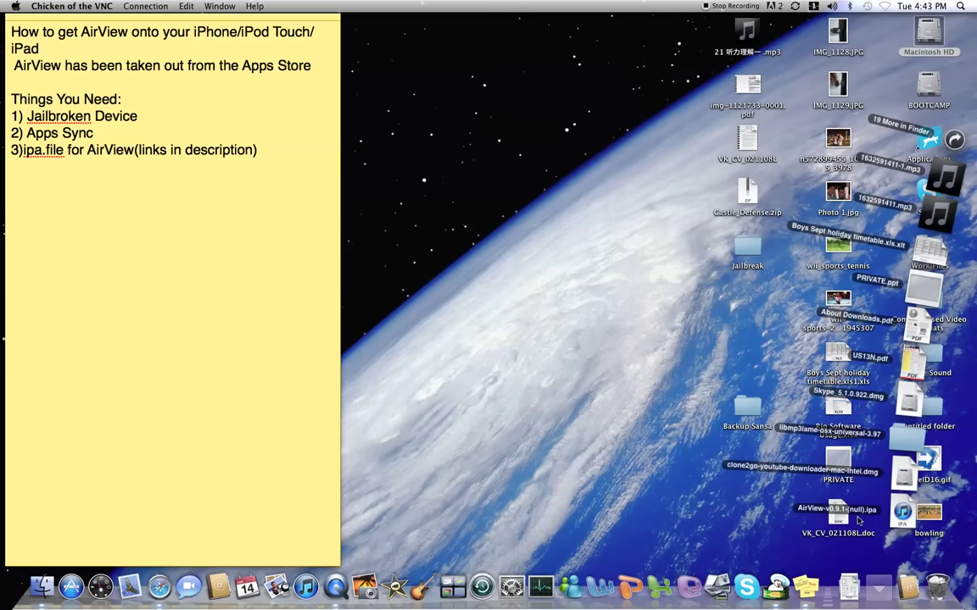
pyautogui.click(773, 473)
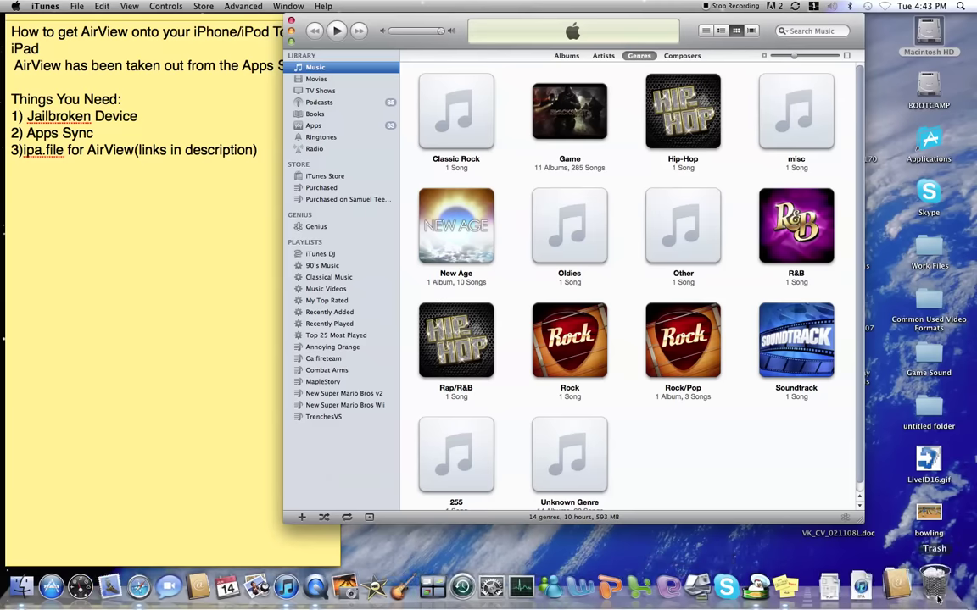
pyautogui.click(767, 577)
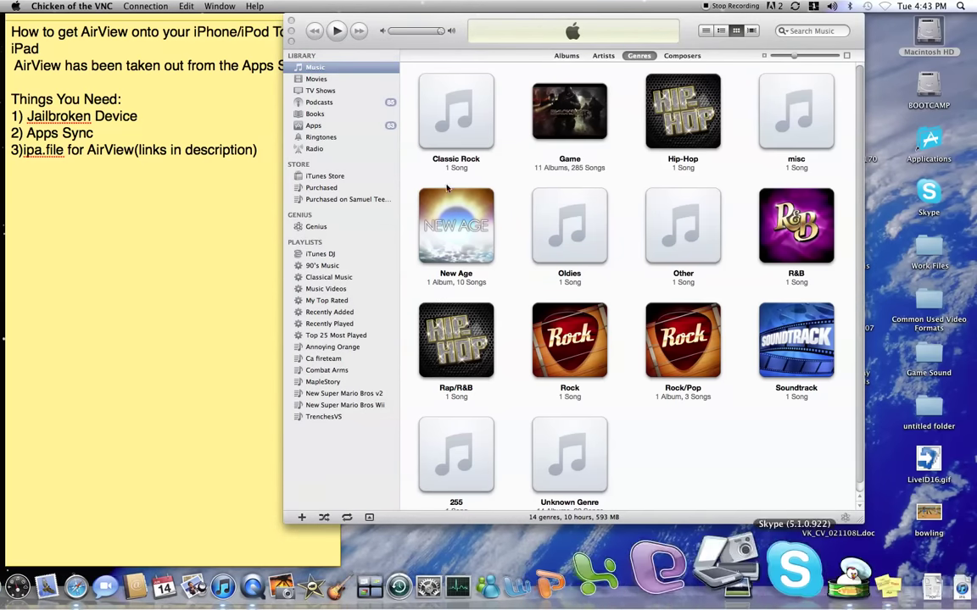
pyautogui.click(72, 6)
pyautogui.click(162, 20)
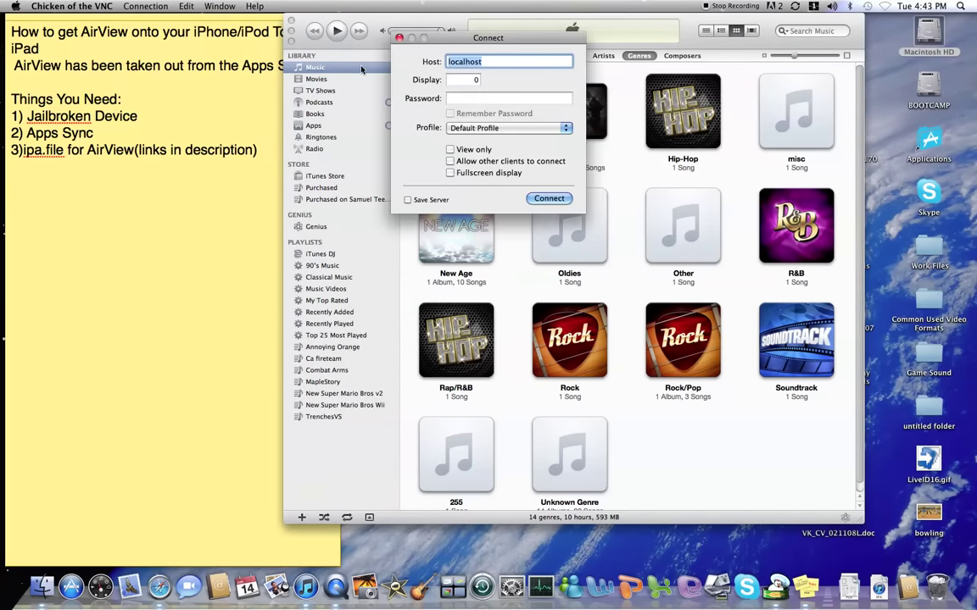
pyautogui.click(400, 38)
pyautogui.click(145, 6)
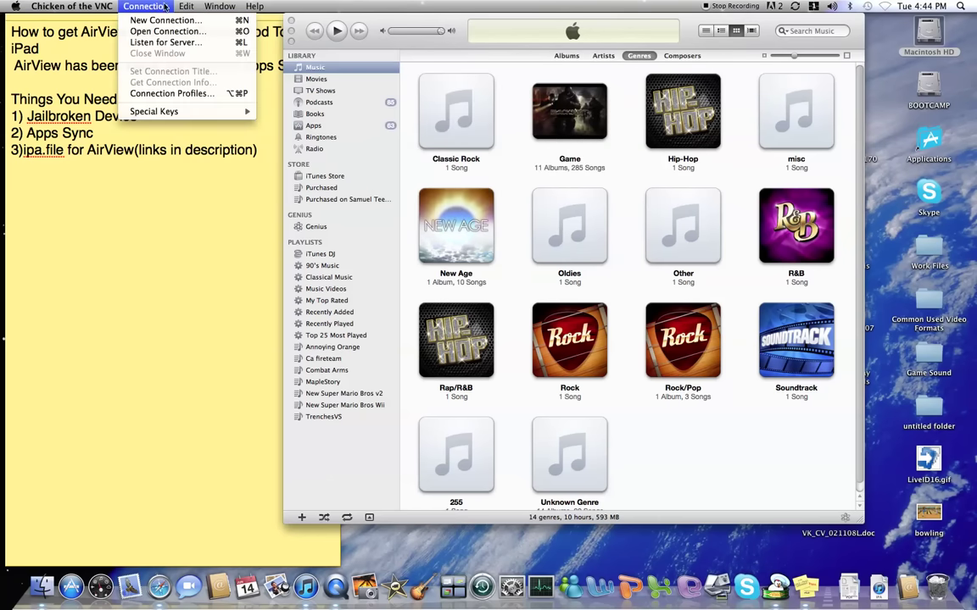
pyautogui.click(161, 42)
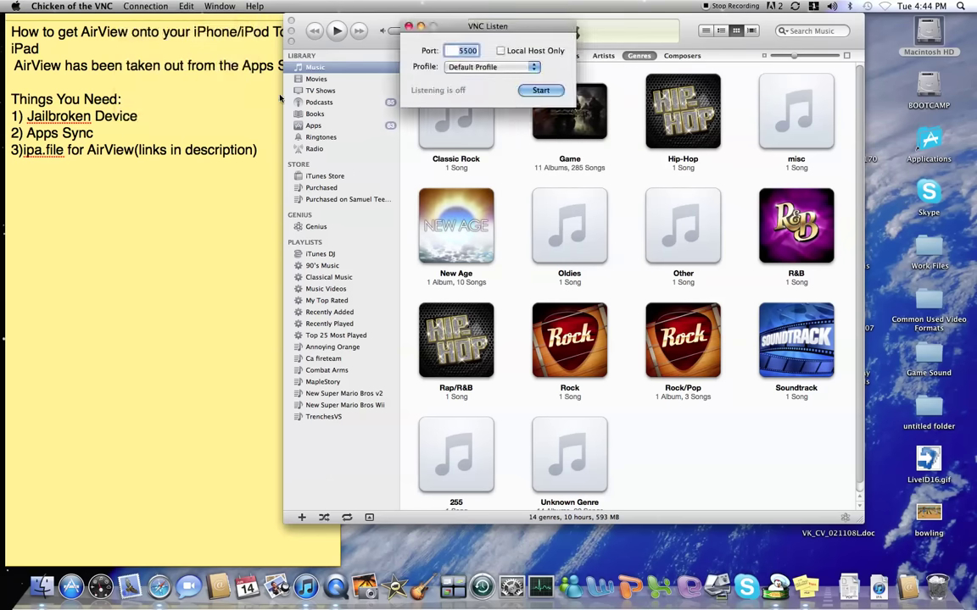
pyautogui.click(407, 26)
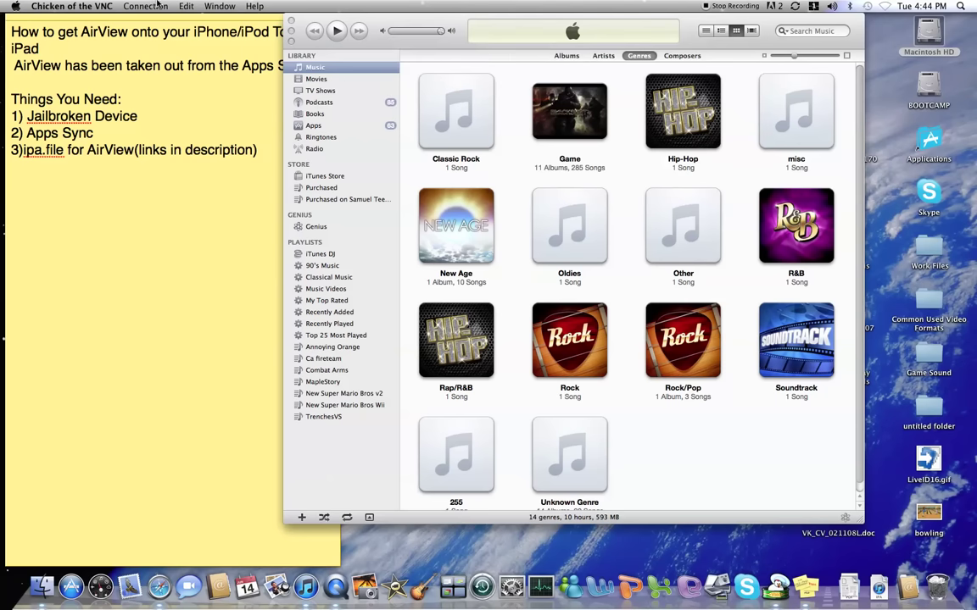
# Step: Connect to the saved iPhone server over VNC and return the phone to its home screen
pyautogui.click(145, 6)
pyautogui.click(155, 31)
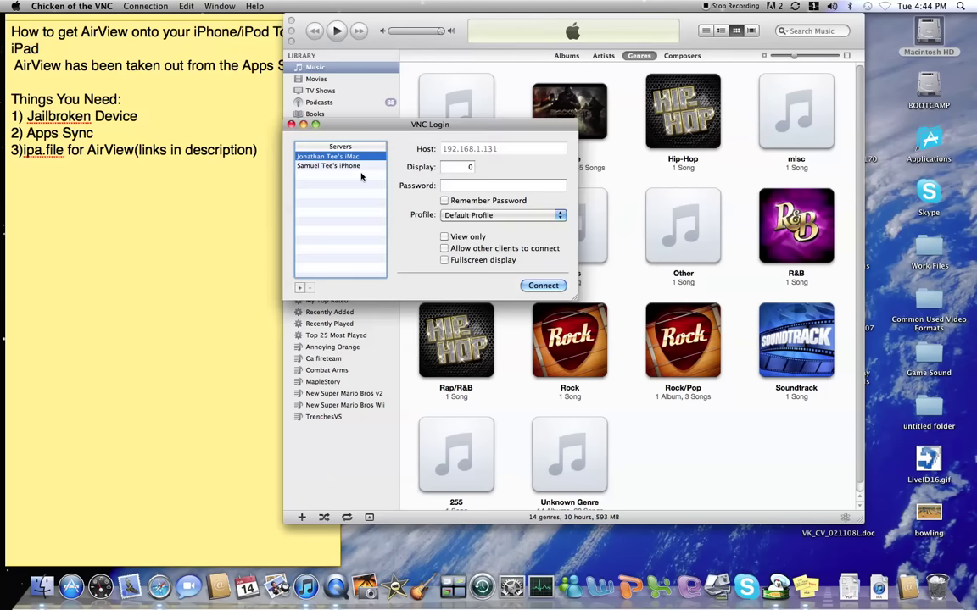
pyautogui.click(327, 165)
pyautogui.click(543, 285)
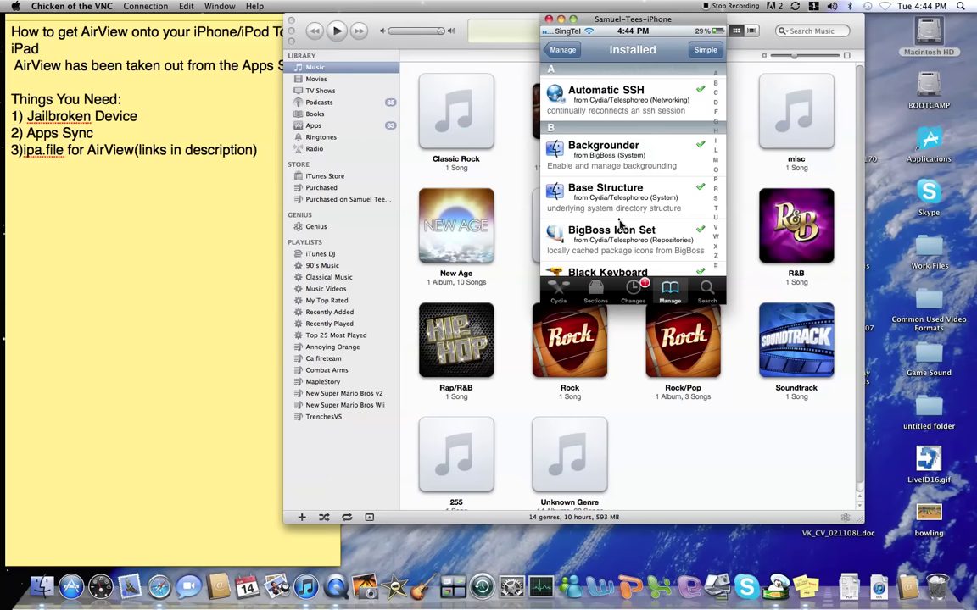
pyautogui.rightClick(620, 225)
pyautogui.rightClick(619, 224)
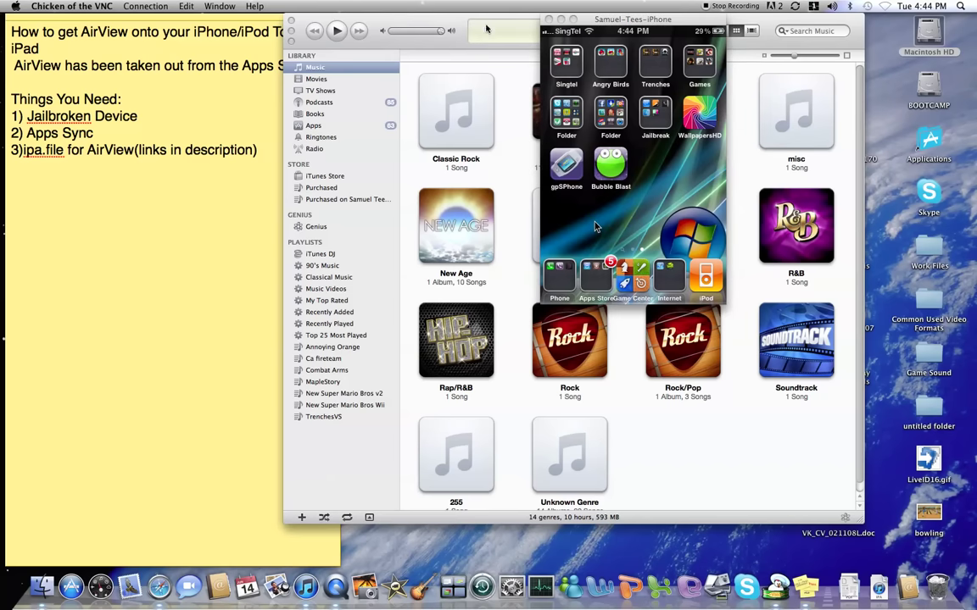
# Step: Rearrange the iTunes and iPhone VNC windows so that they sit side by side with part of the note uncovered
pyautogui.click(441, 23)
pyautogui.moveTo(462, 19); pyautogui.dragTo(216, 23)
pyautogui.moveTo(676, 21); pyautogui.dragTo(892, 23)
pyautogui.click(547, 227)
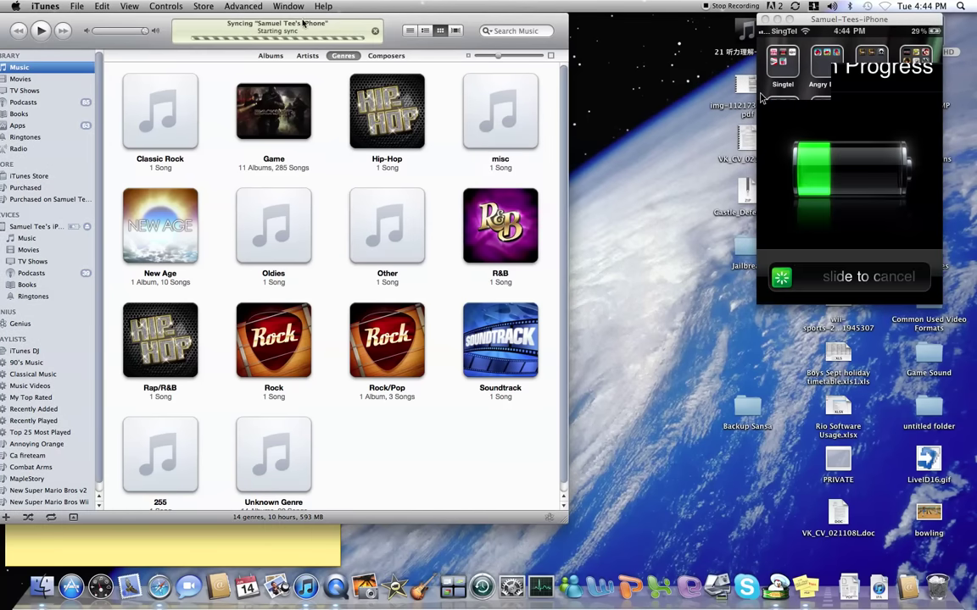
pyautogui.moveTo(325, 16); pyautogui.dragTo(342, 16)
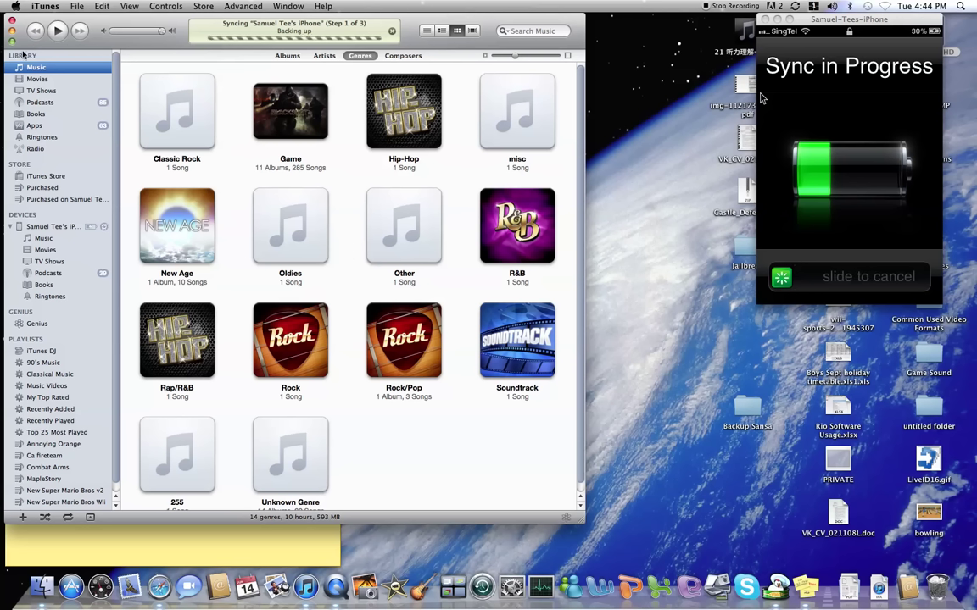
pyautogui.moveTo(68, 21); pyautogui.dragTo(227, 24)
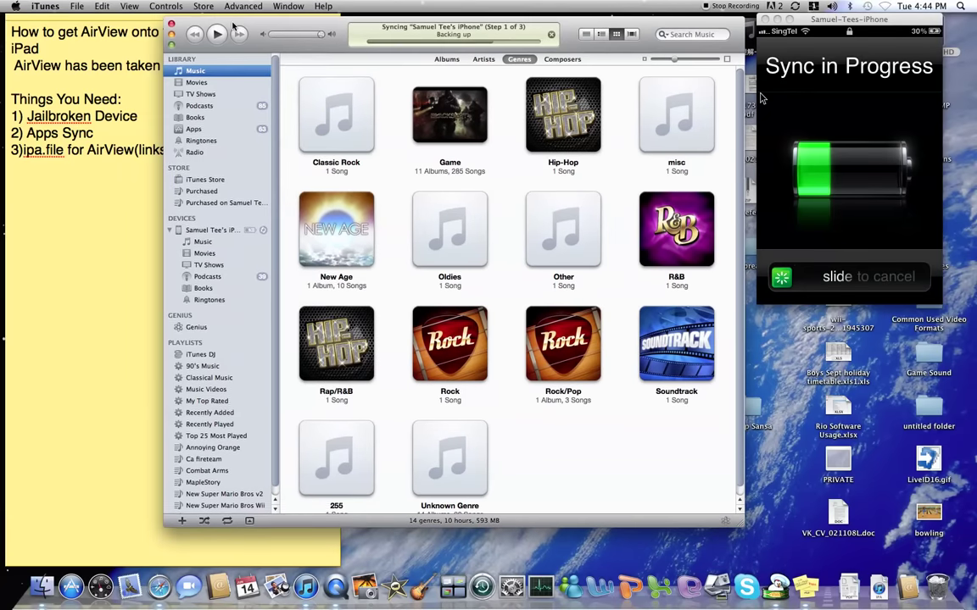
# Step: Add the line "First get Apps Sync" below the list in the note, separated by blank lines
pyautogui.click(89, 230)
pyautogui.press('Return')
pyautogui.press('Return')
pyautogui.press('Return')
pyautogui.write('Firs')
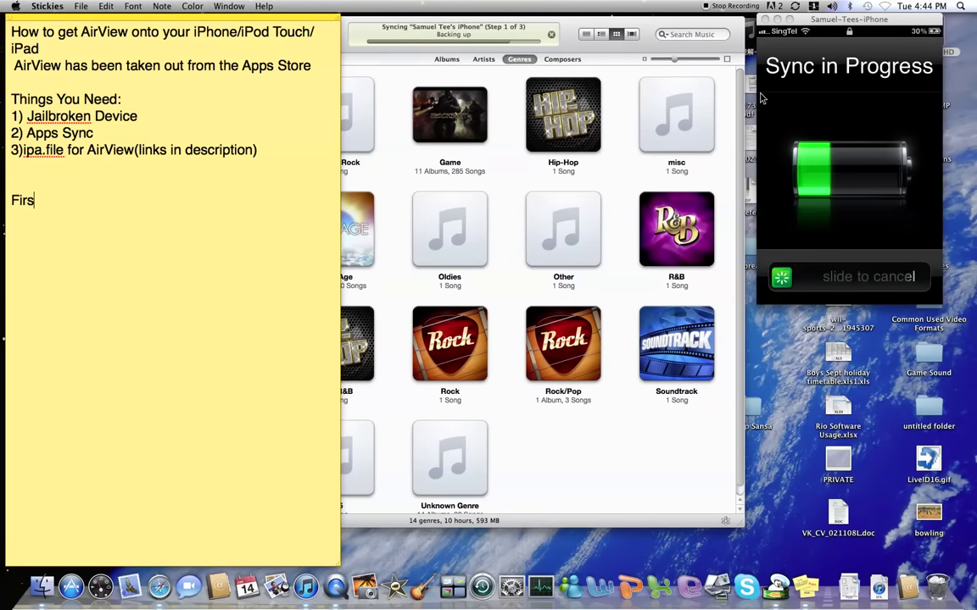
pyautogui.write('t get Apps Sync')
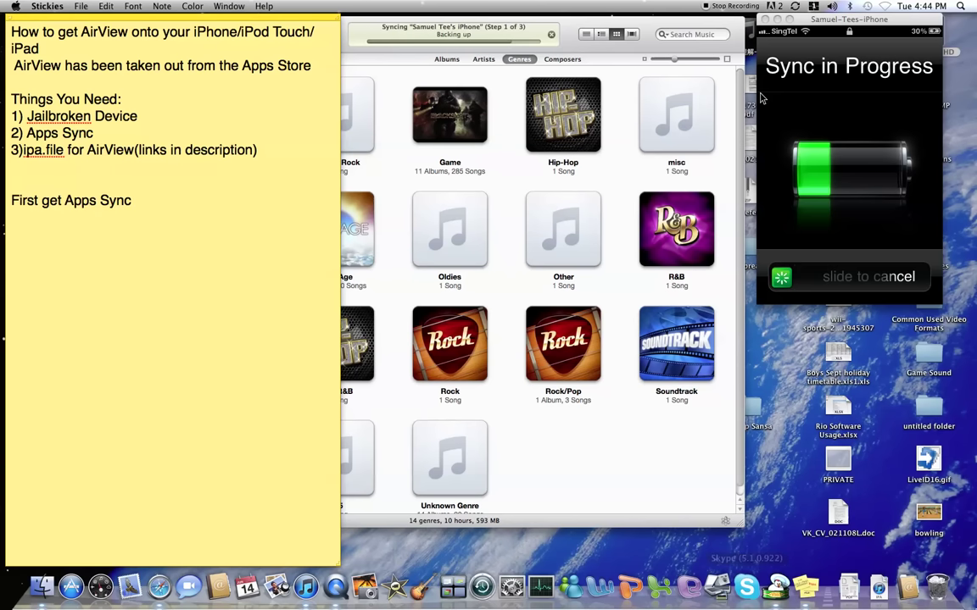
# Step: Switch to iTunes and postpone the contacts sync in the Sync Alert
pyautogui.press('super+Tab')
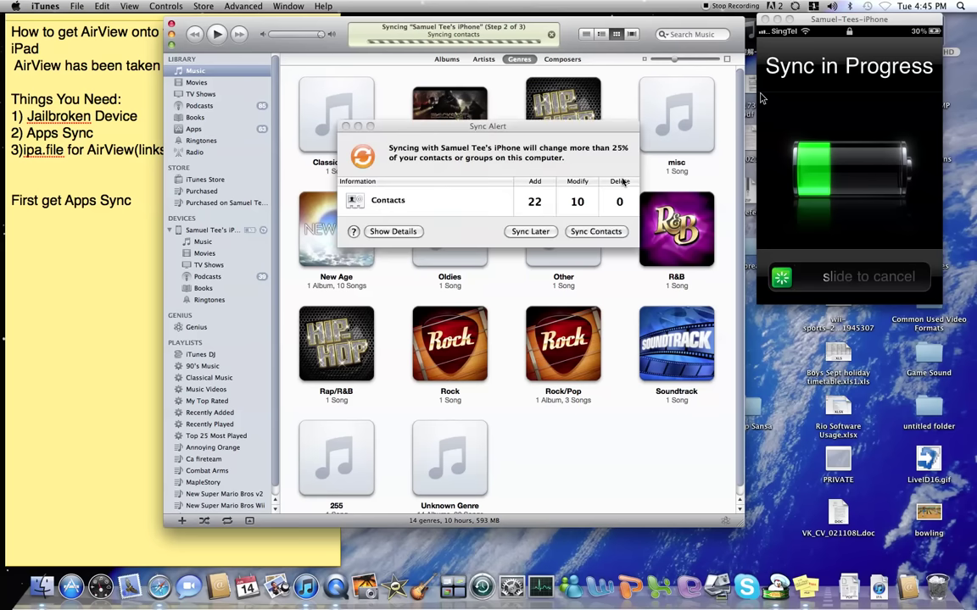
pyautogui.click(540, 231)
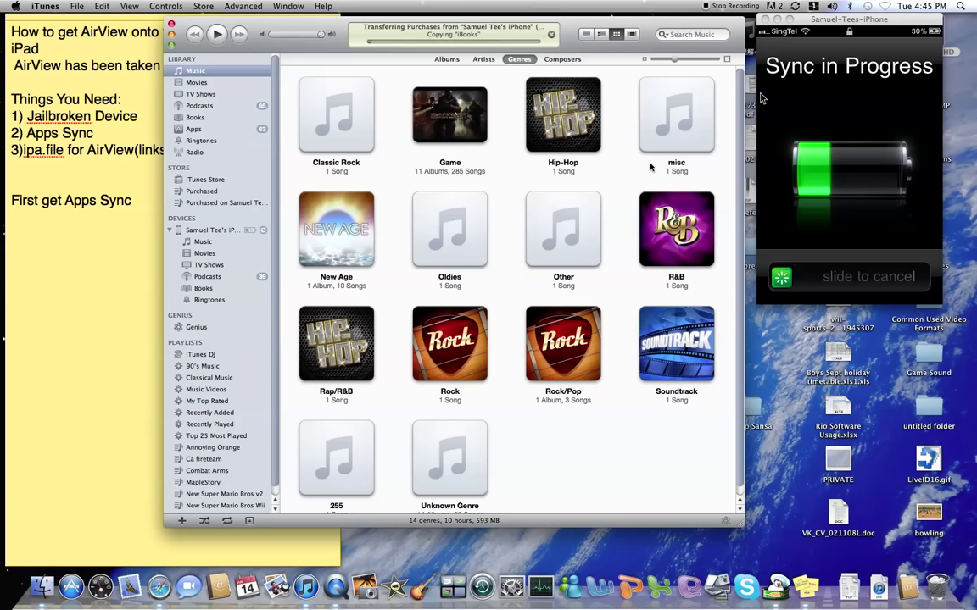
pyautogui.moveTo(647, 167); pyautogui.dragTo(143, 165)
# Step: View the connected iPhone's app sync settings in iTunes and return to its summary
pyautogui.click(190, 229)
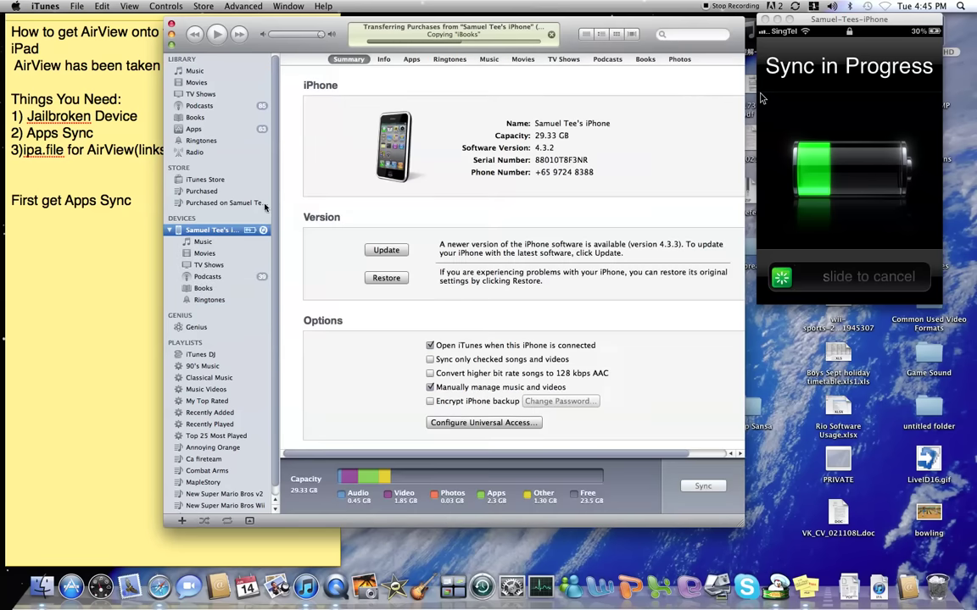
pyautogui.click(411, 59)
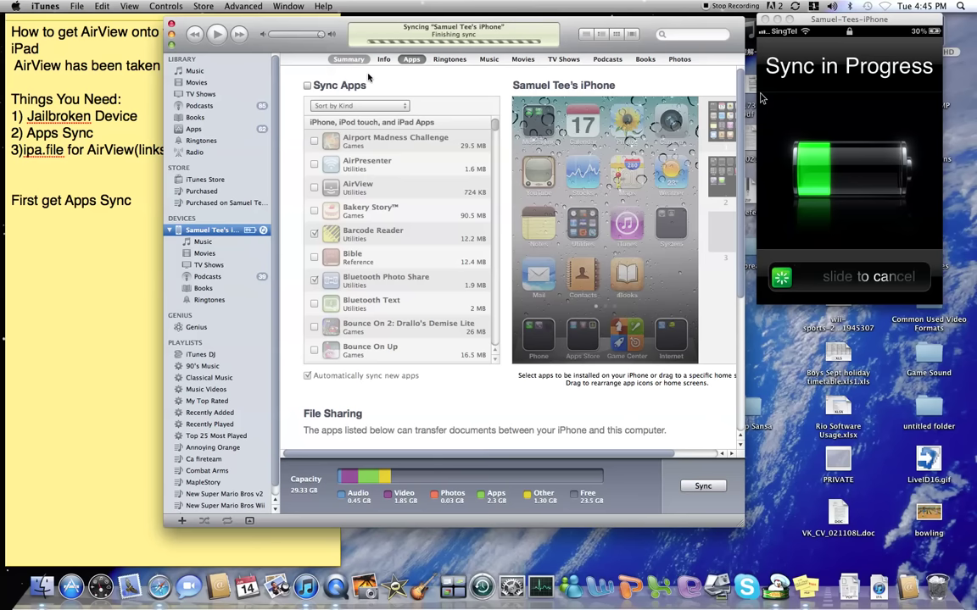
pyautogui.click(347, 60)
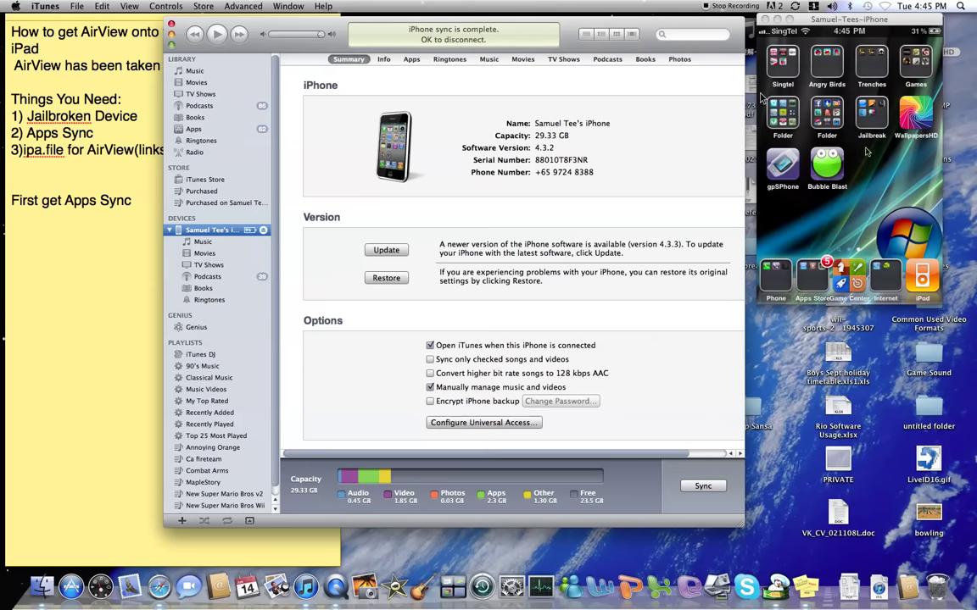
# Step: Switch to the iPhone's VNC window and open Cydia from the phone's Apps Store folder
pyautogui.click(762, 97)
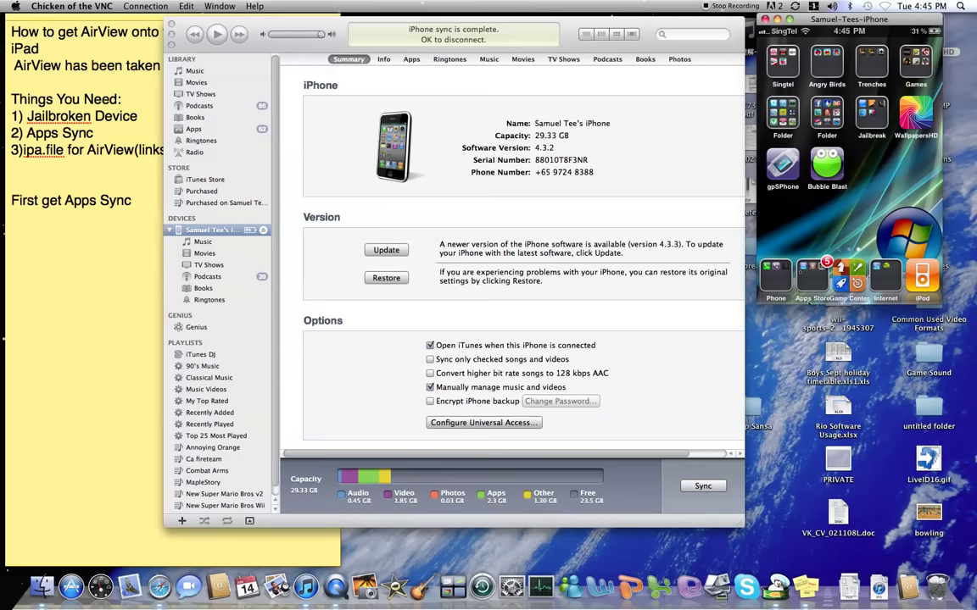
pyautogui.click(811, 277)
pyautogui.click(840, 223)
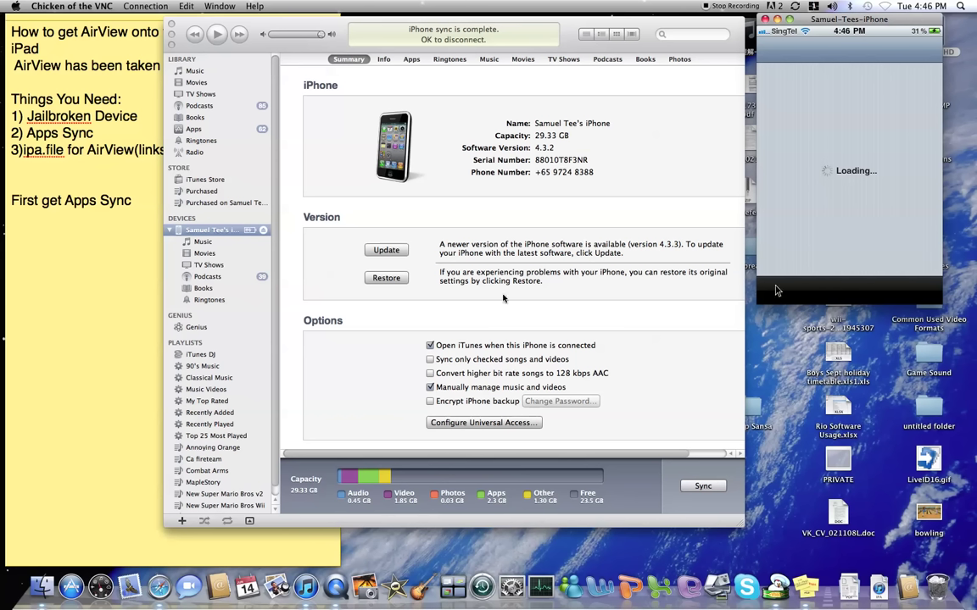
# Step: Add the line "You need to add a new source" under "First get Apps Sync" in the note
pyautogui.click(271, 271)
pyautogui.press('Return')
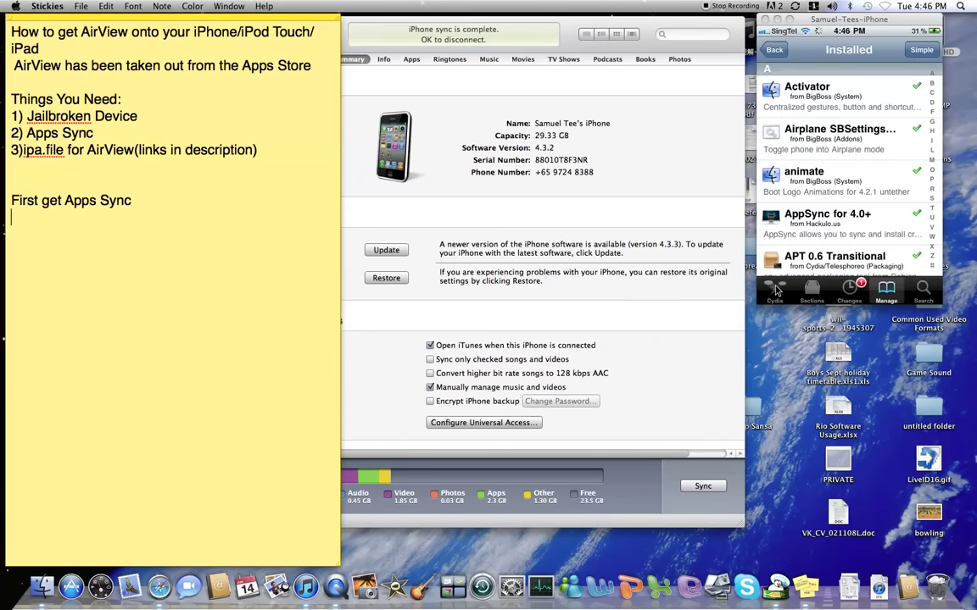
pyautogui.write('You need to add a ne')
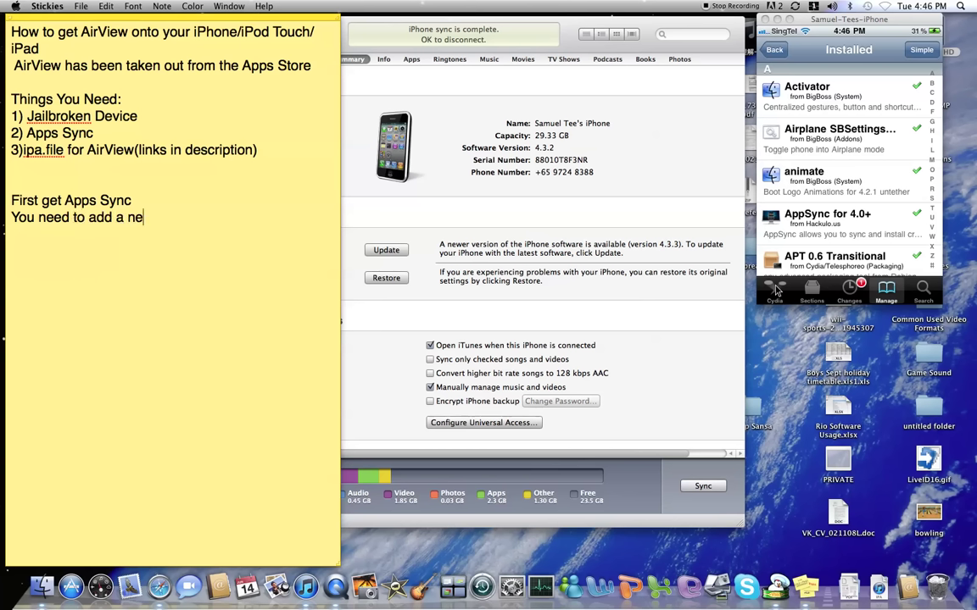
pyautogui.write('w source')
# Step: Return to the iPhone's VNC window and open Cydia's list of sources from its Manage page
pyautogui.click(758, 190)
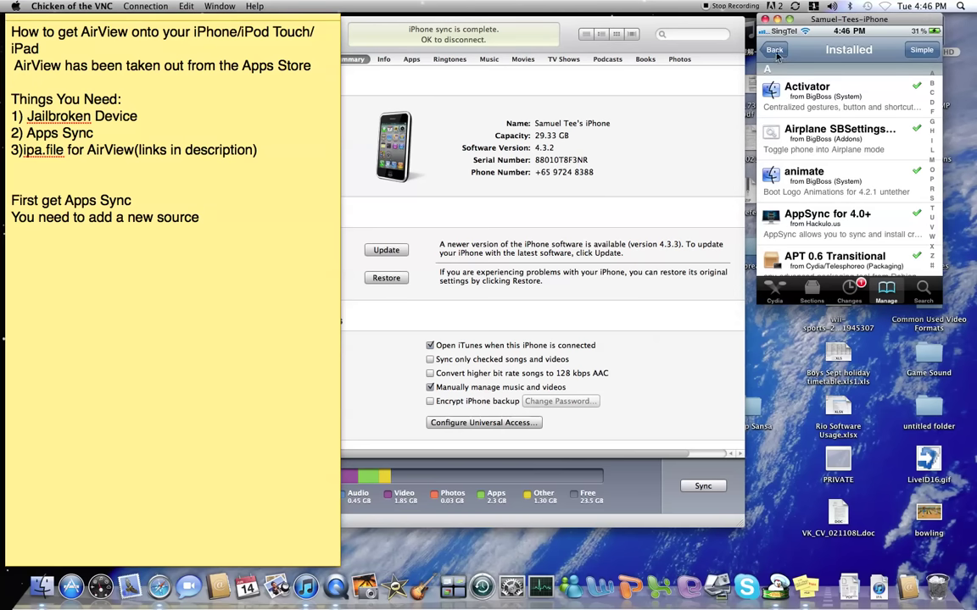
pyautogui.click(777, 54)
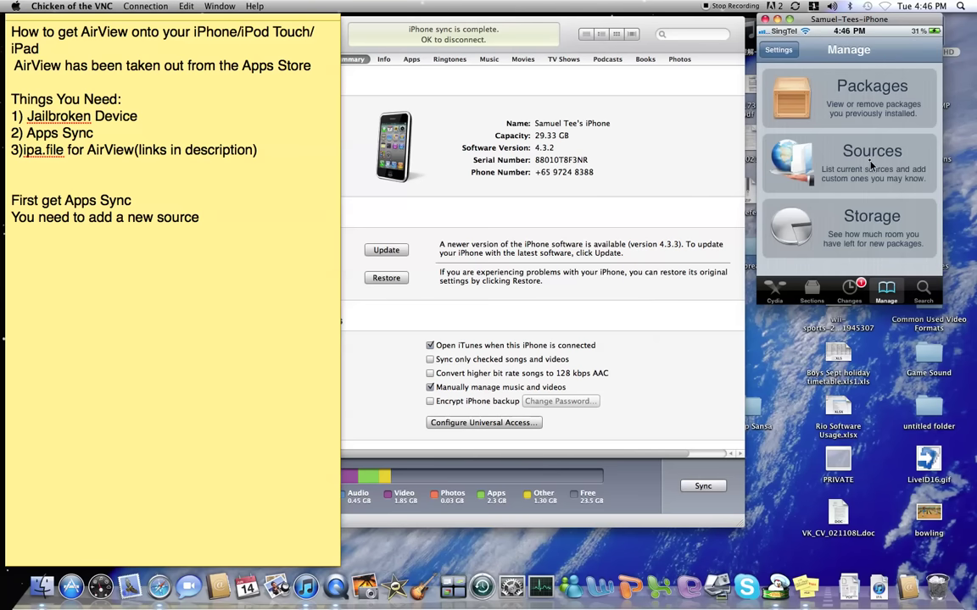
pyautogui.click(871, 166)
pyautogui.scroll(-2, 871, 165)
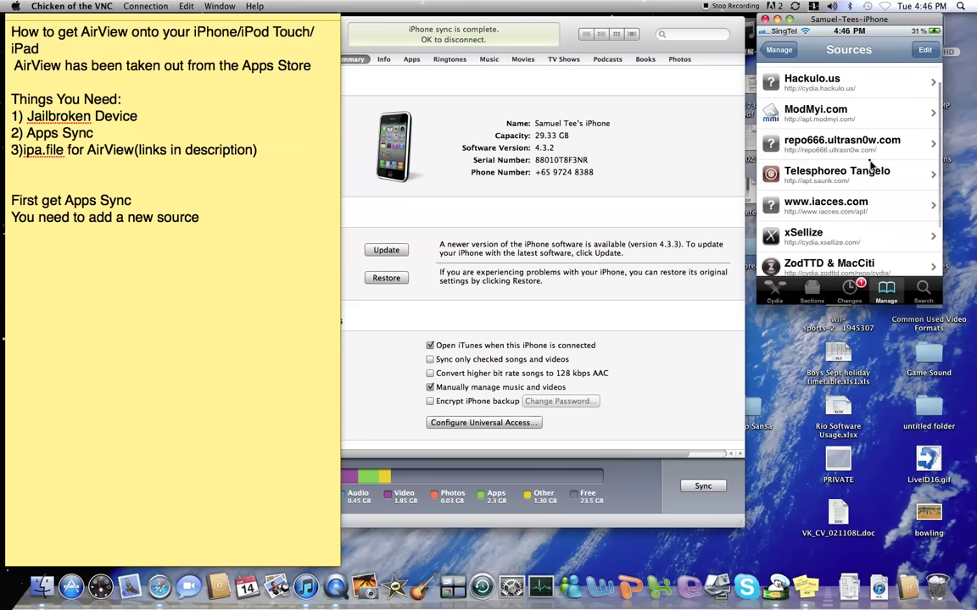
# Step: Look through Cydia's list of sources and open the prompt for entering a new source URL
pyautogui.scroll(-1, 848, 167)
pyautogui.scroll(1, 810, 168)
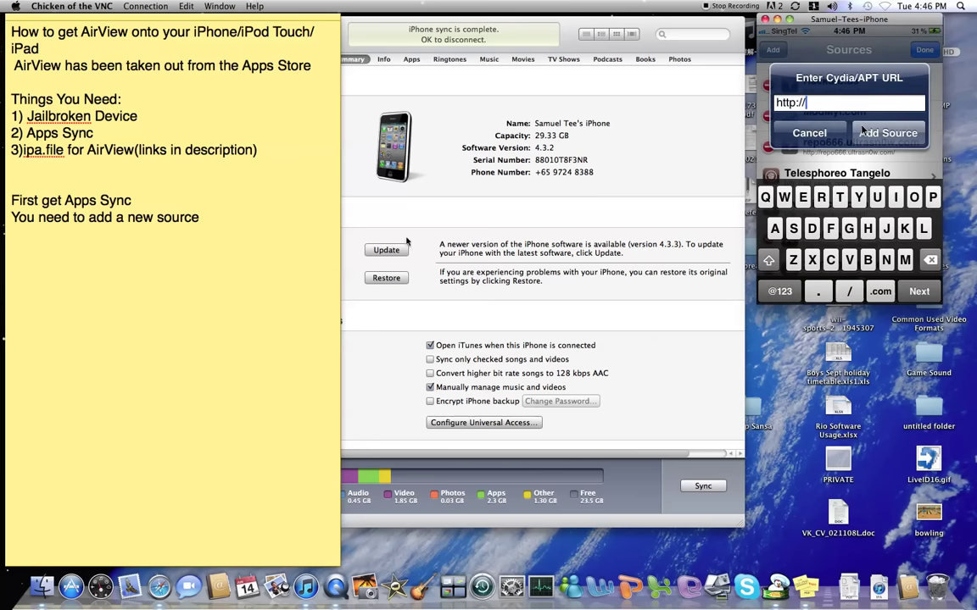
pyautogui.click(168, 250)
pyautogui.write('ad')
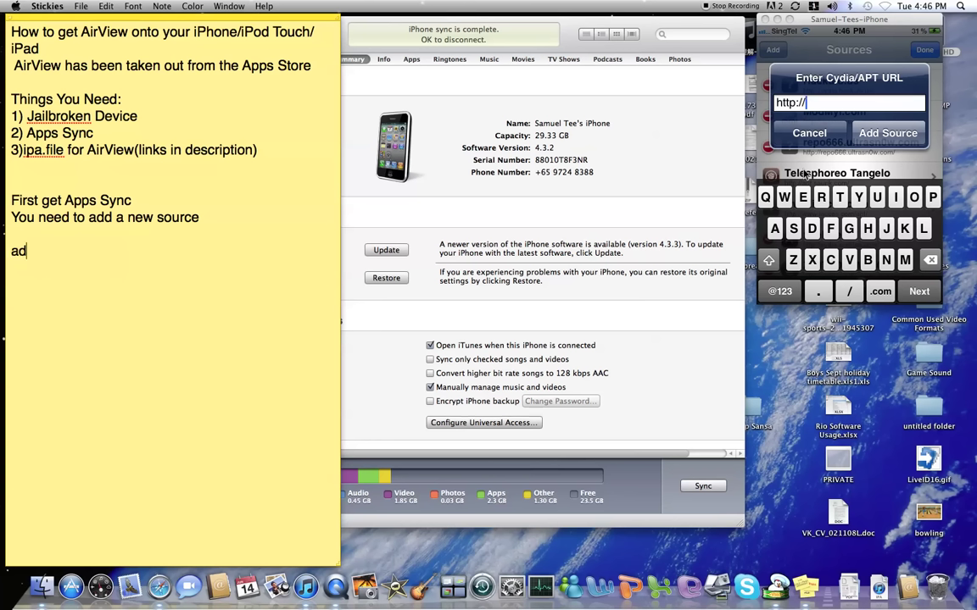
pyautogui.write('d this source')
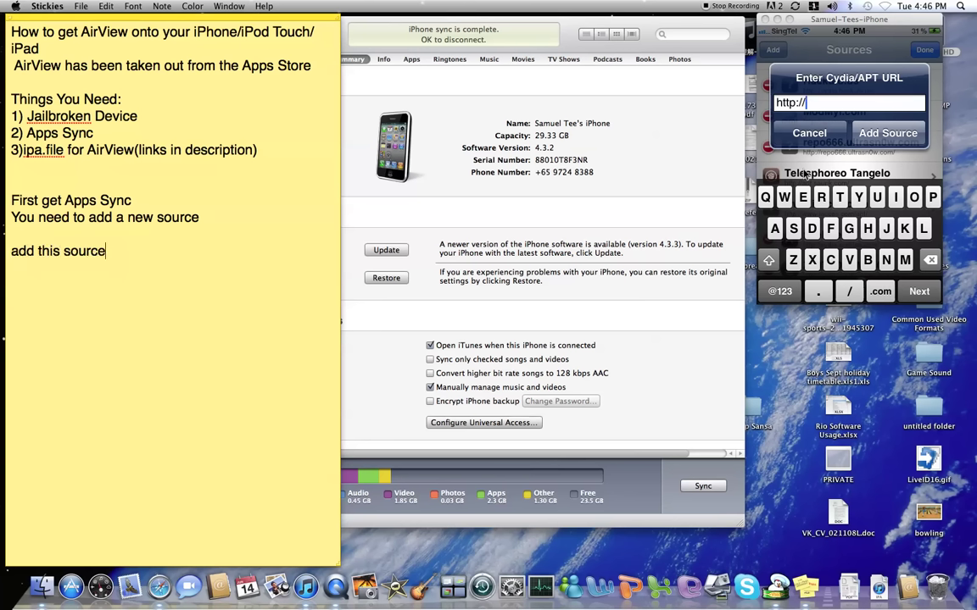
pyautogui.write('http://cydia')
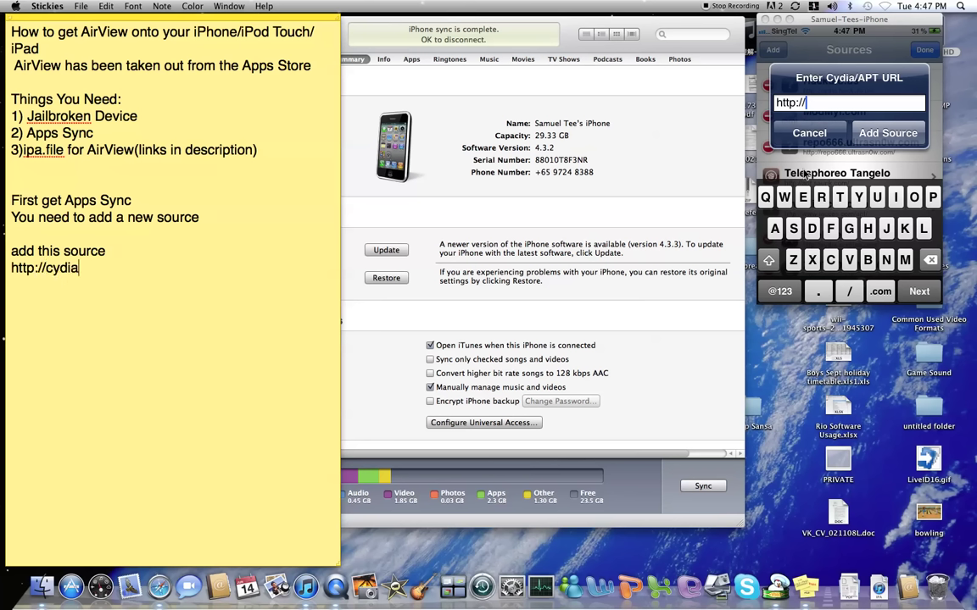
pyautogui.write('.hackulo,us')
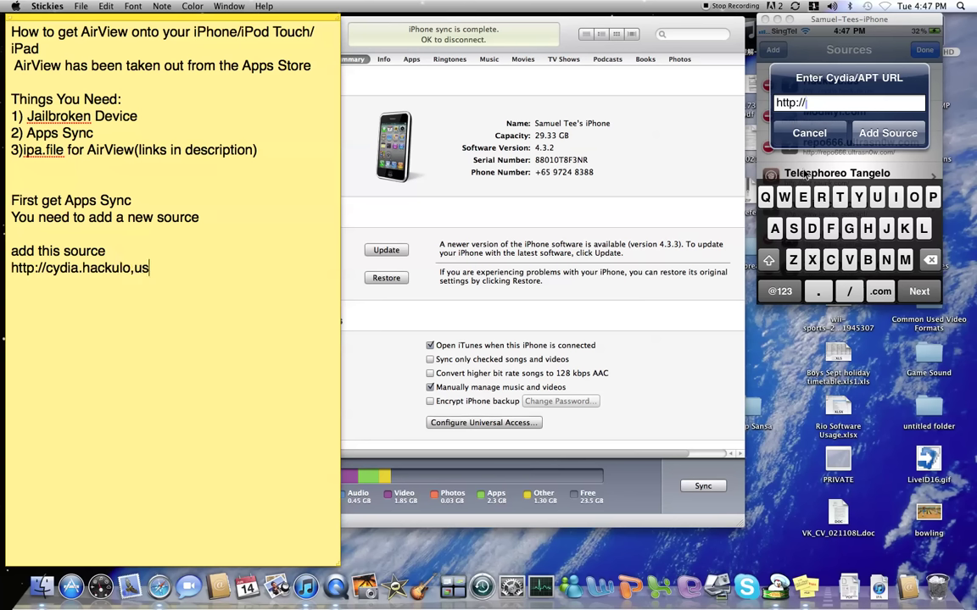
pyautogui.press('BackSpace')
pyautogui.press('BackSpace')
pyautogui.press('BackSpace')
pyautogui.write('.us')
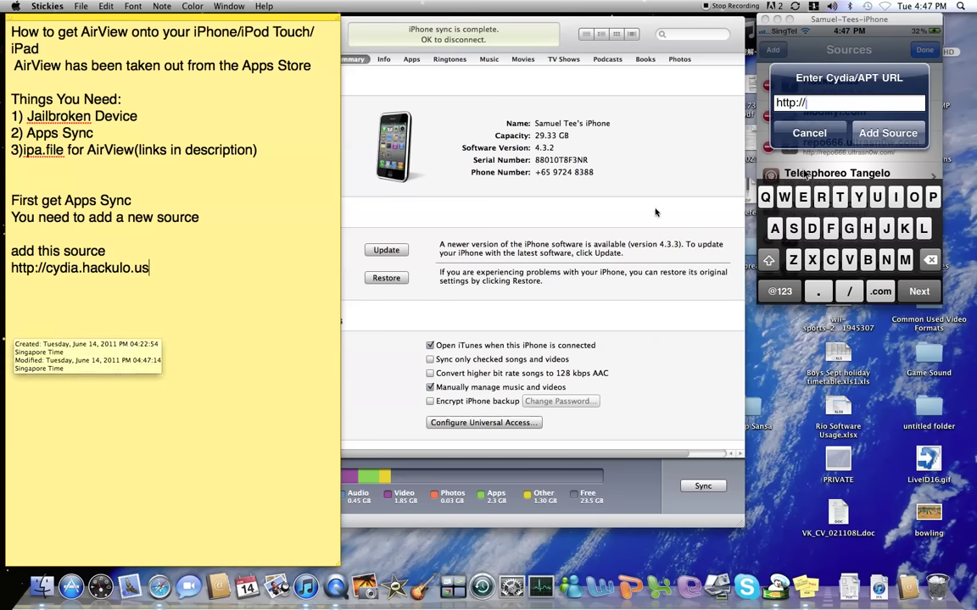
# Step: Return to the iPhone's VNC window, dismiss the source URL prompt and enter "App Sync" in Cydia's package search
pyautogui.press('super+Tab')
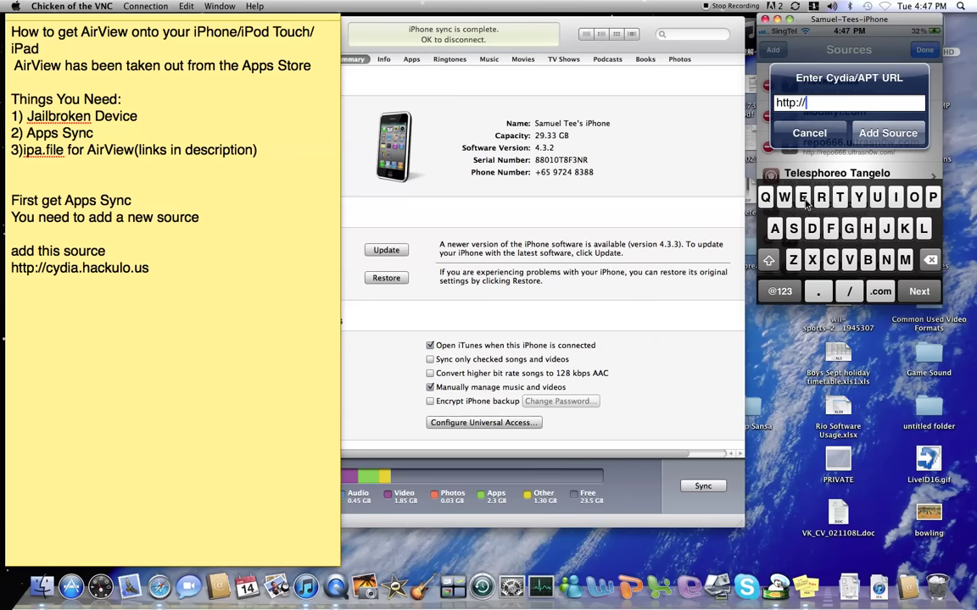
pyautogui.click(832, 134)
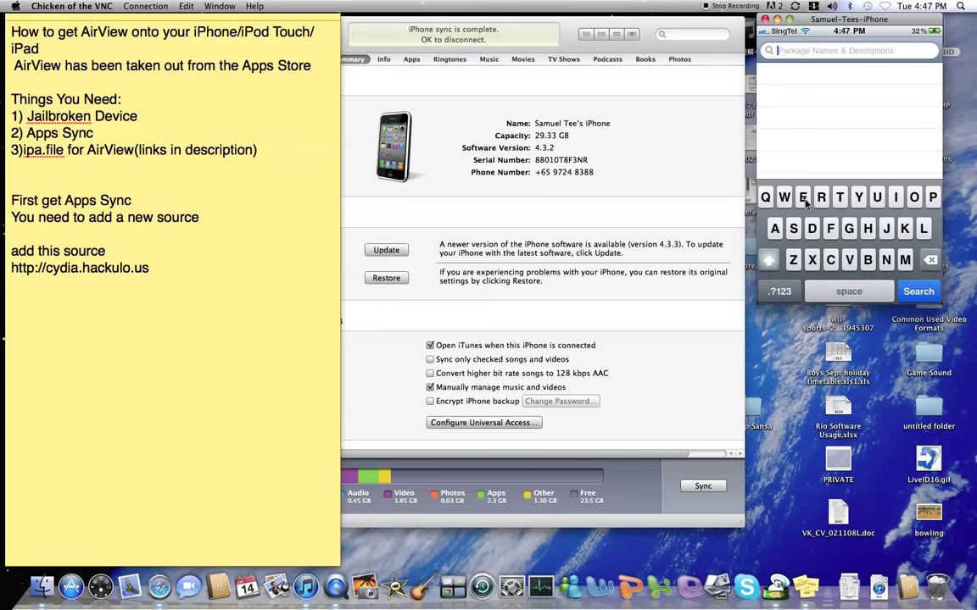
pyautogui.write('Apps ')
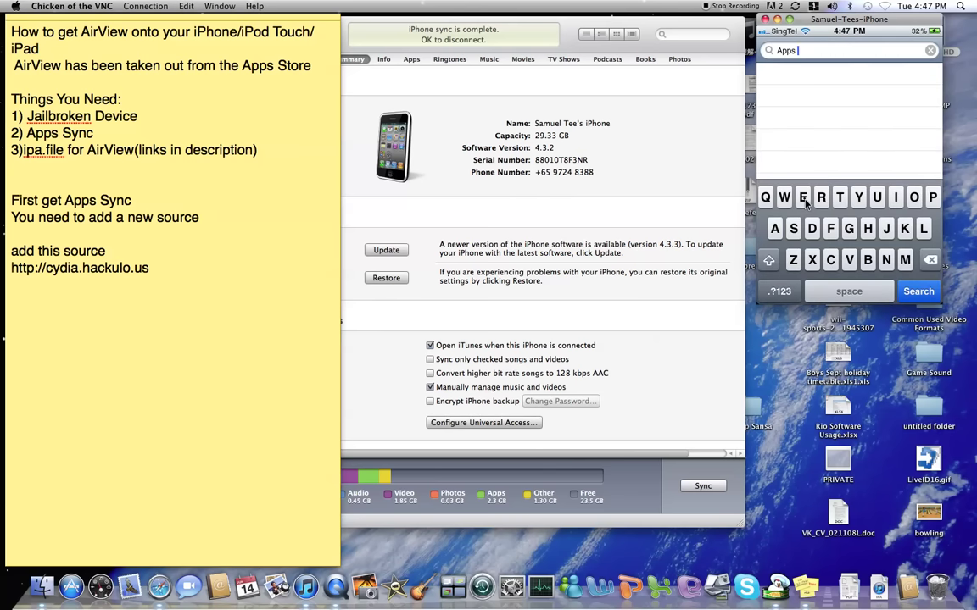
pyautogui.write('Sync')
pyautogui.press('BackSpace')
pyautogui.press('BackSpace')
pyautogui.press('BackSpace')
pyautogui.press('BackSpace')
pyautogui.press('BackSpace')
pyautogui.press('BackSpace')
pyautogui.write('Sync')
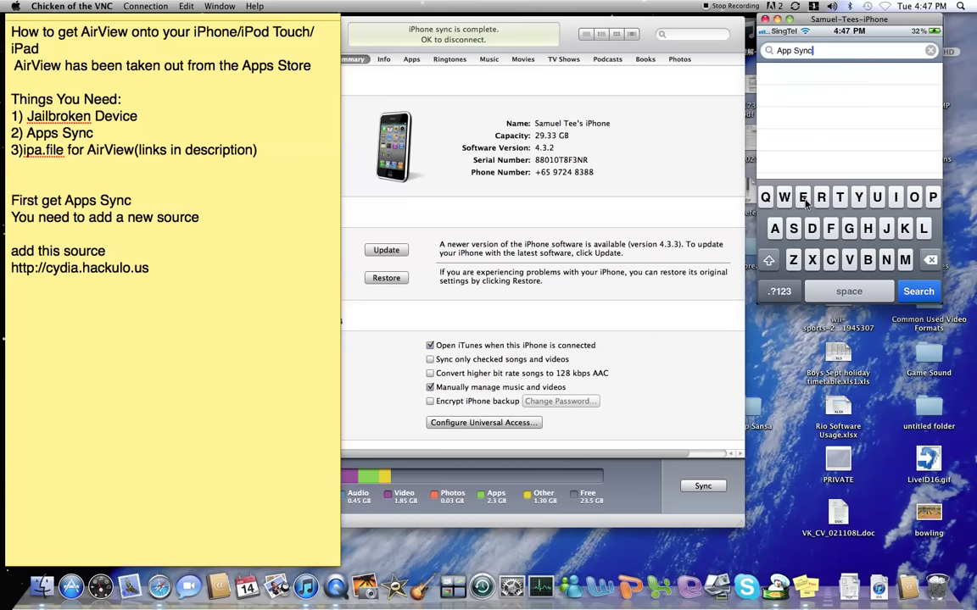